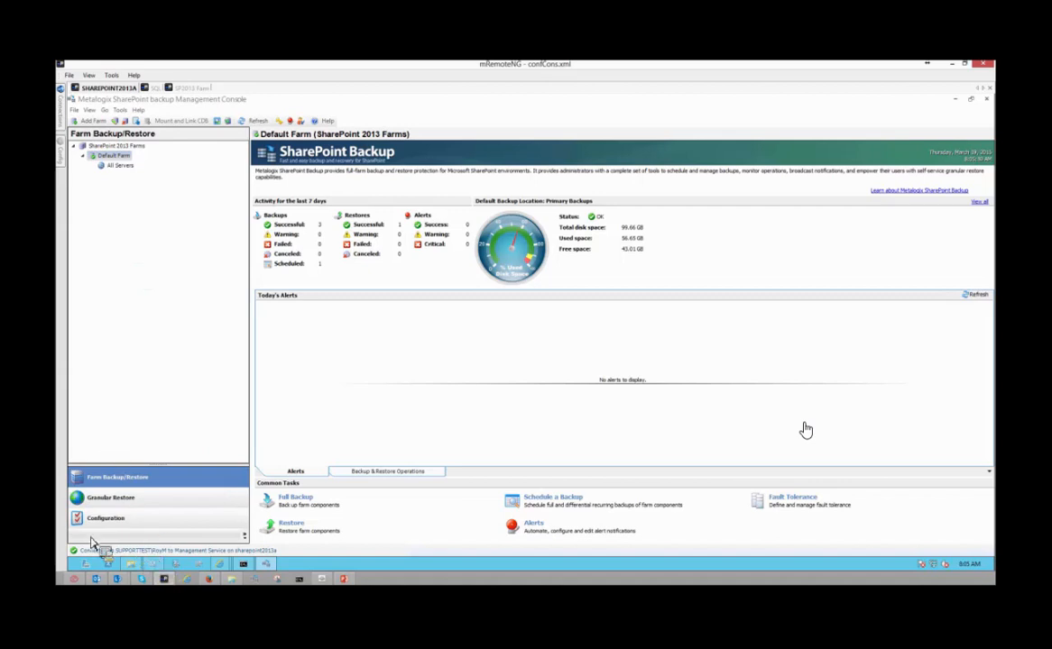
# - Change the log-on account of the SharePoint VSS Writer service from the administrator to the intended user's domain account
pyautogui.click(155, 564)
pyautogui.rightClick(431, 267)
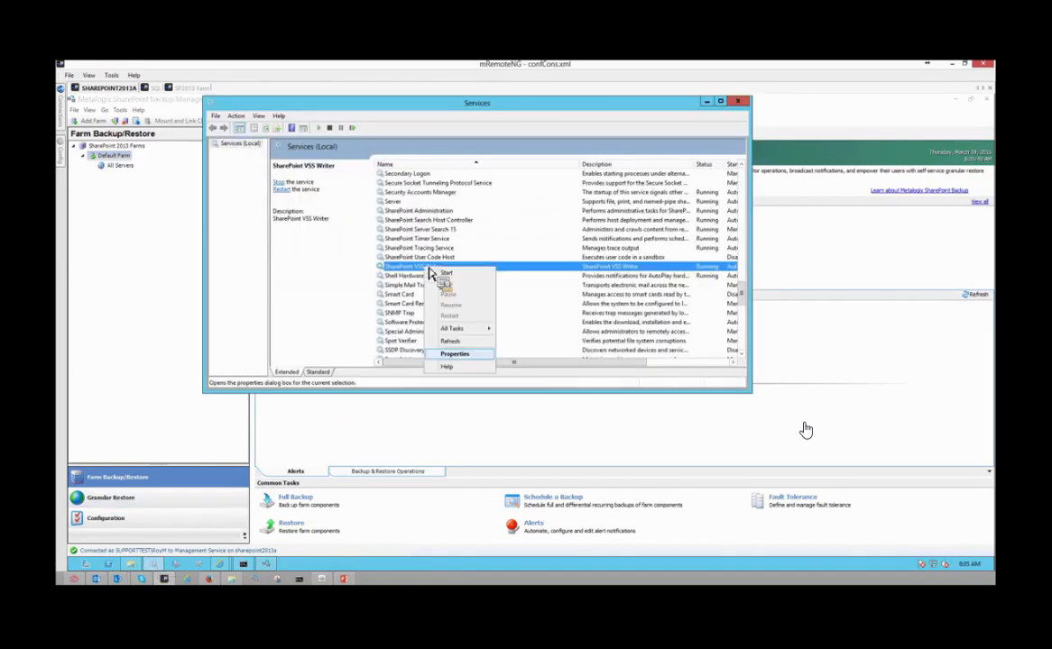
pyautogui.click(460, 354)
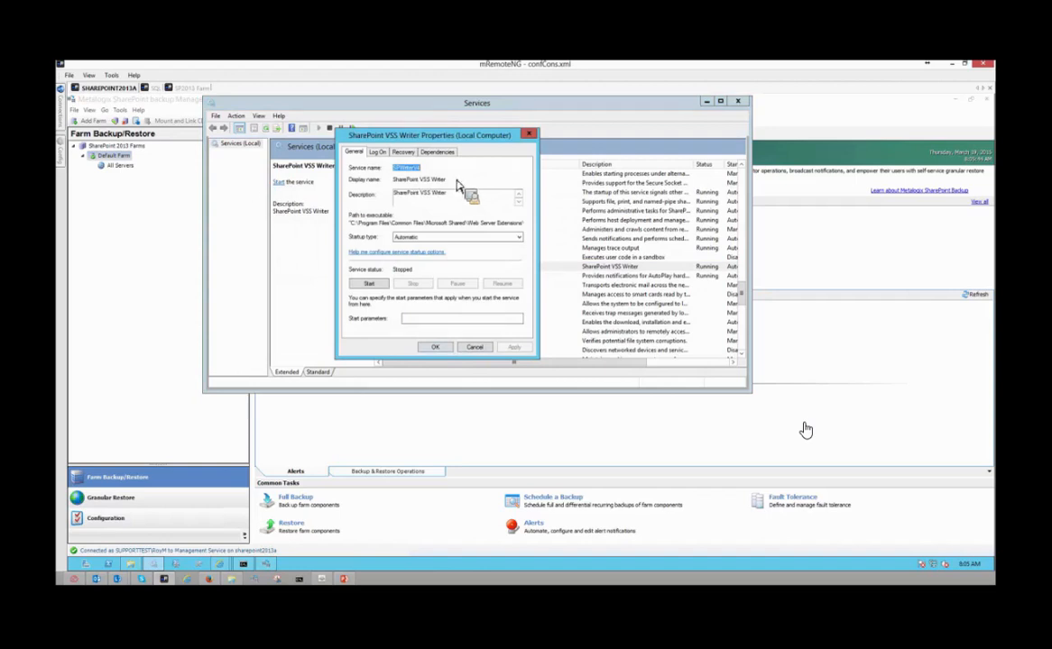
pyautogui.click(377, 151)
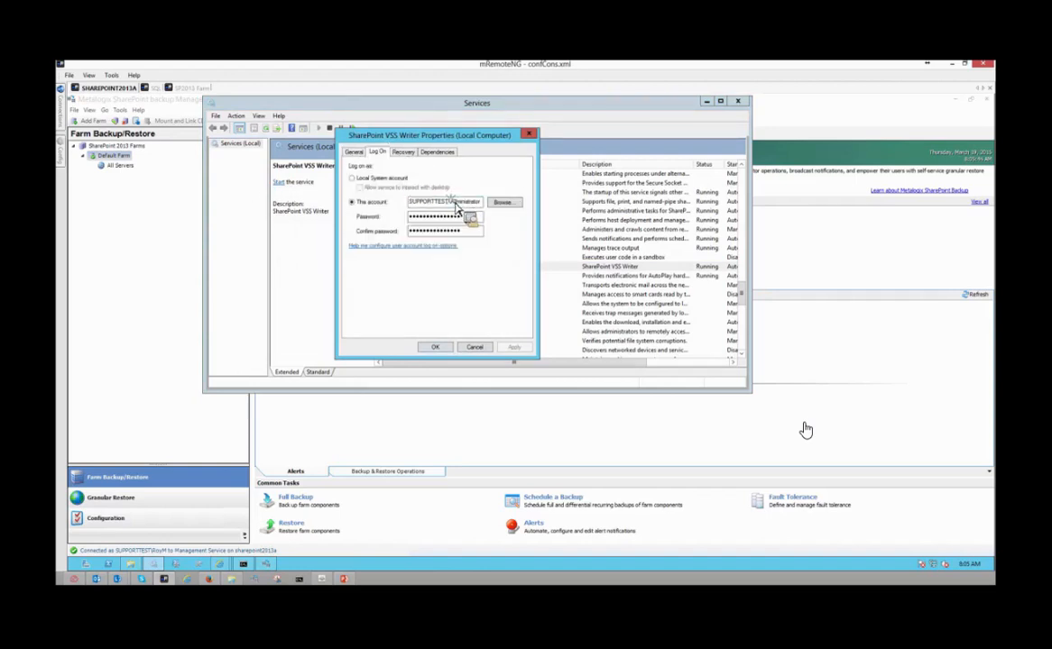
pyautogui.moveTo(449, 202); pyautogui.dragTo(506, 217)
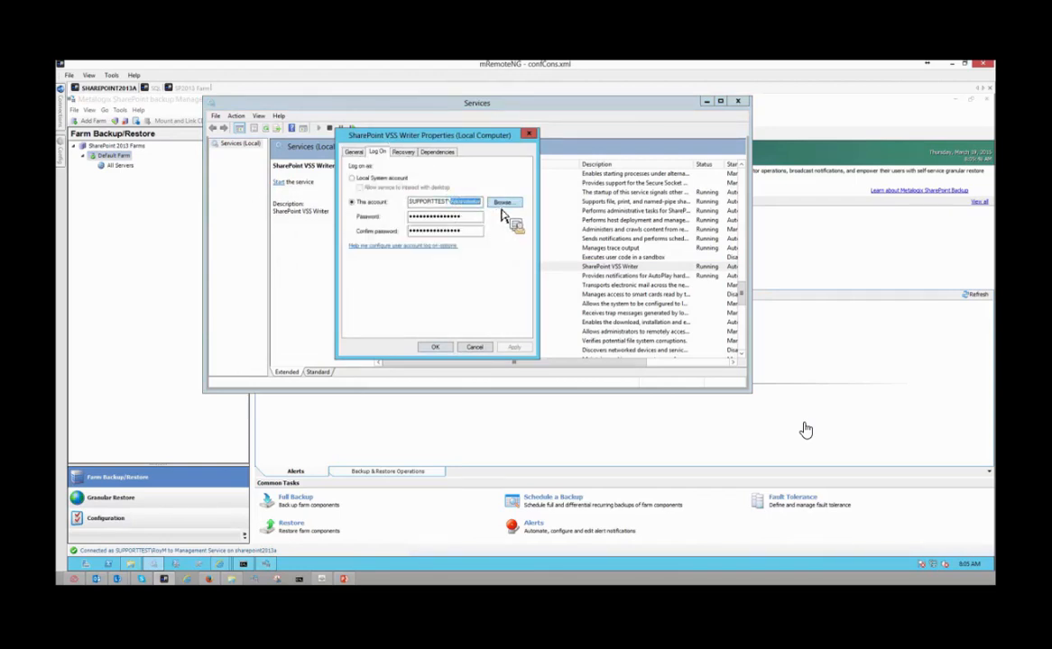
pyautogui.write('RoyM')
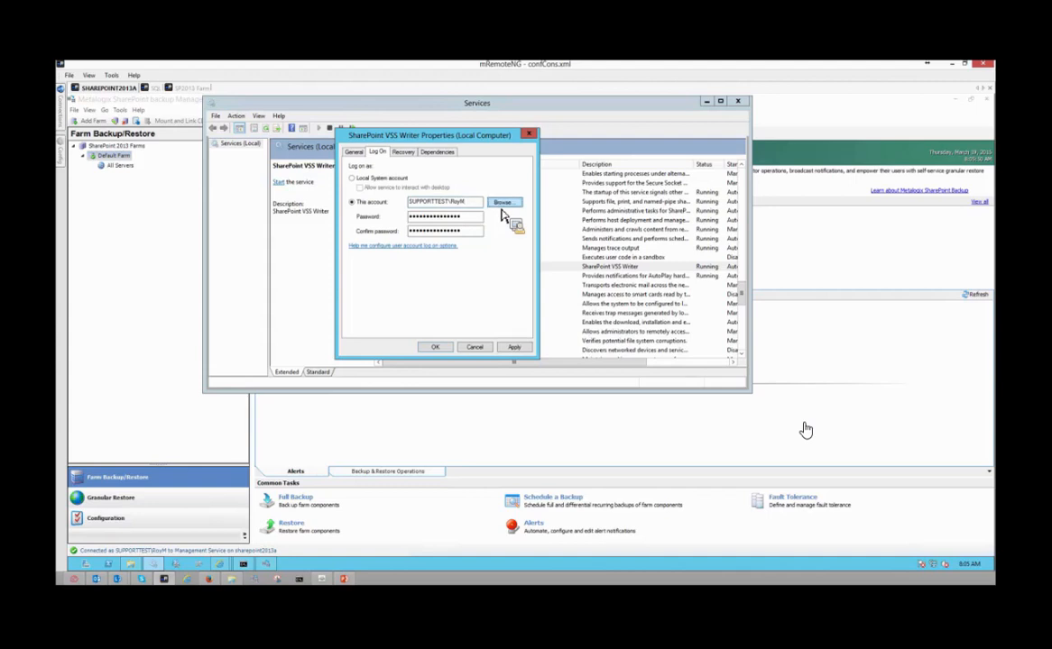
pyautogui.press('Tab')
# - Enter and confirm the account password for the SharePoint VSS Writer service and save its log-on settings
pyautogui.click(138, 189)
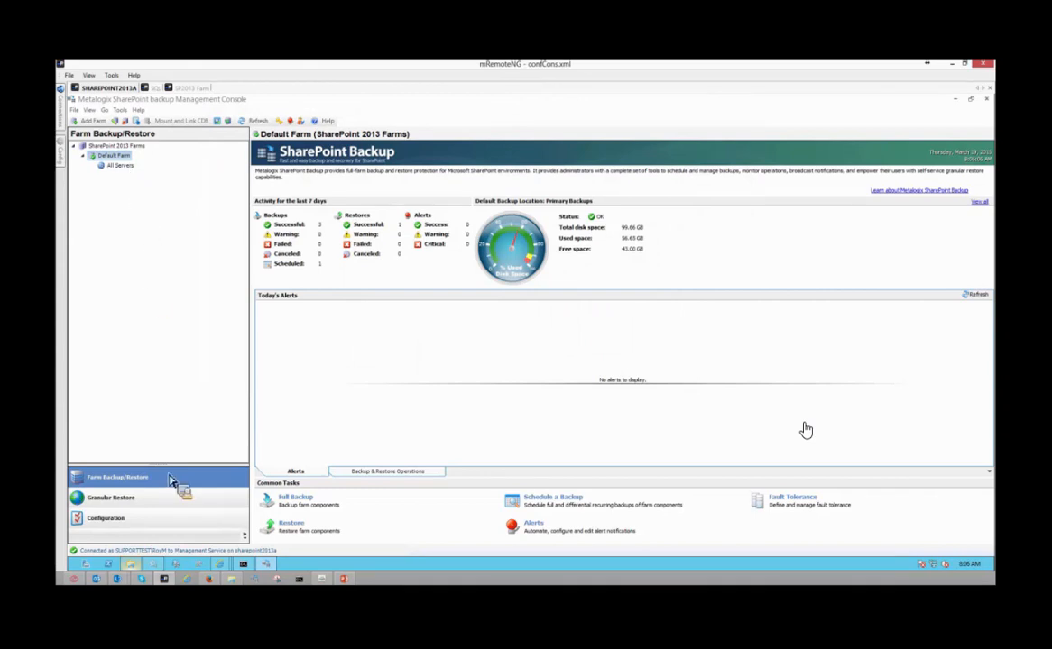
pyautogui.click(162, 565)
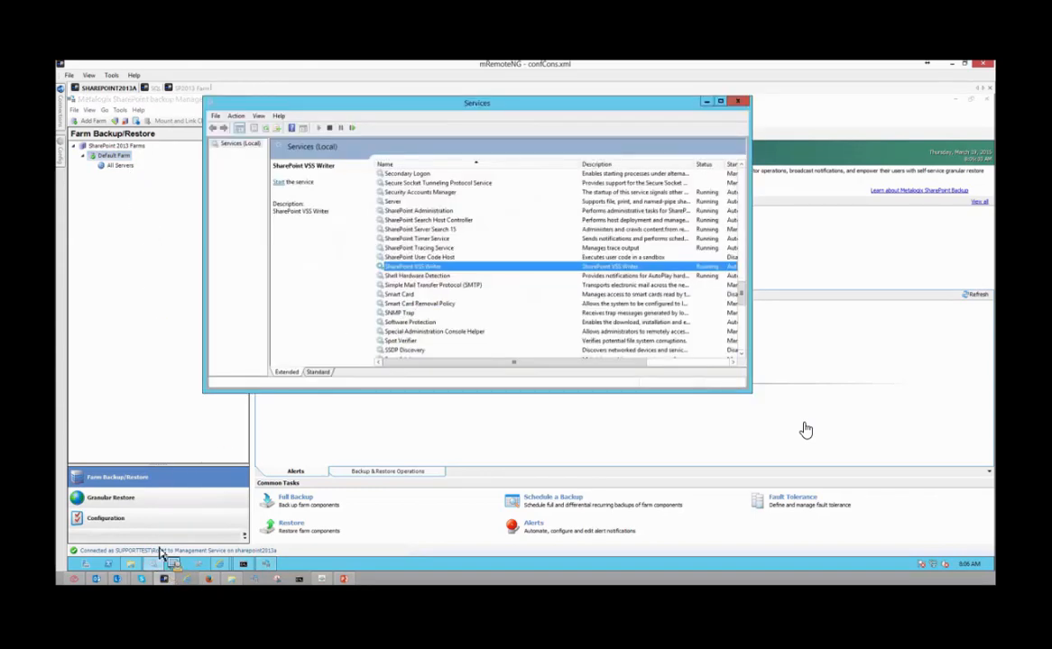
pyautogui.doubleClick(387, 267)
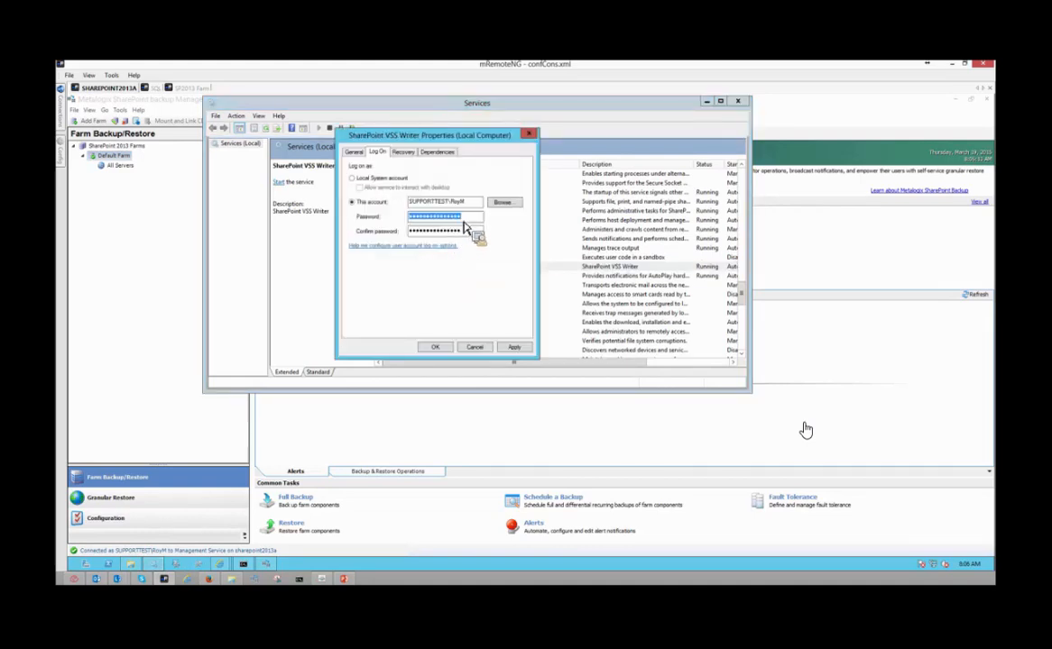
pyautogui.write('•')
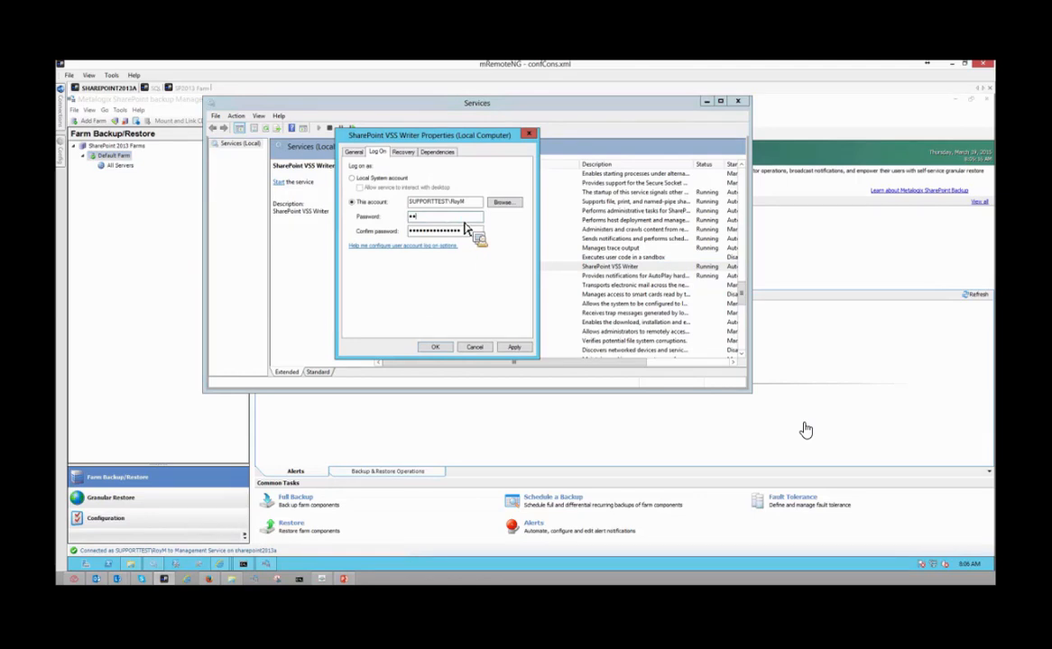
pyautogui.press('Tab')
pyautogui.write('••')
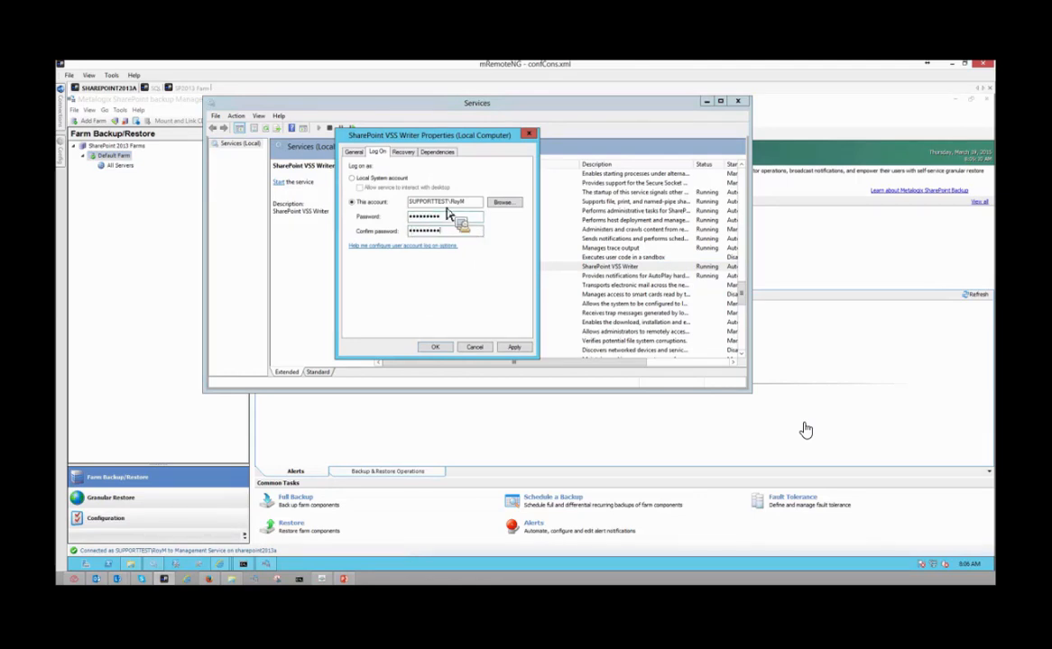
pyautogui.click(433, 347)
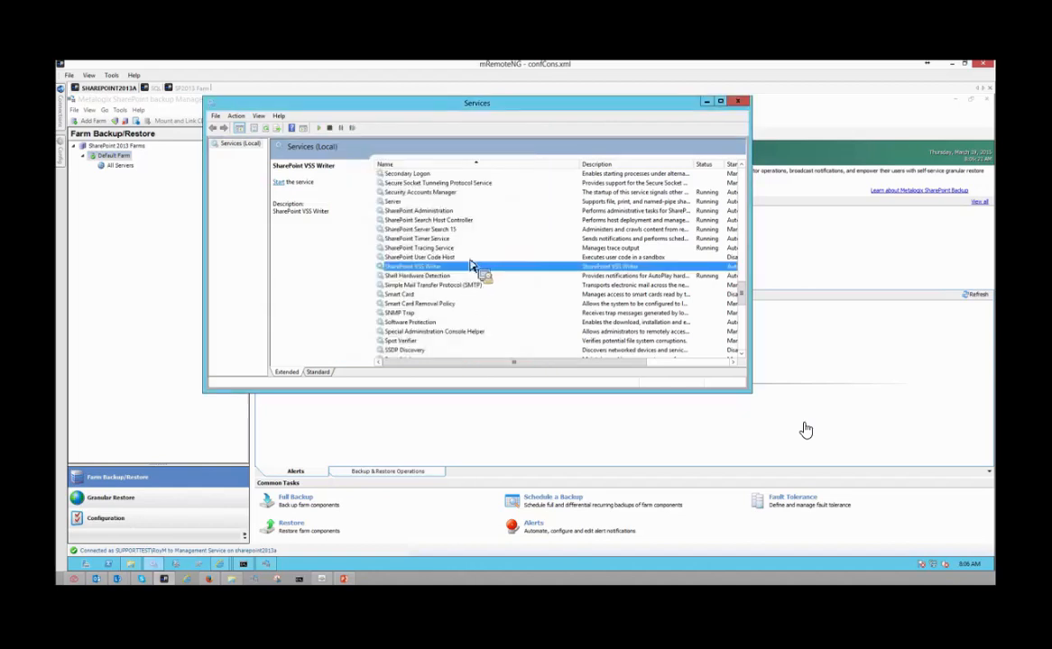
# - Start the SharePoint VSS Writer service and refresh the farm tree in the SharePoint Backup console
pyautogui.rightClick(445, 269)
pyautogui.click(453, 274)
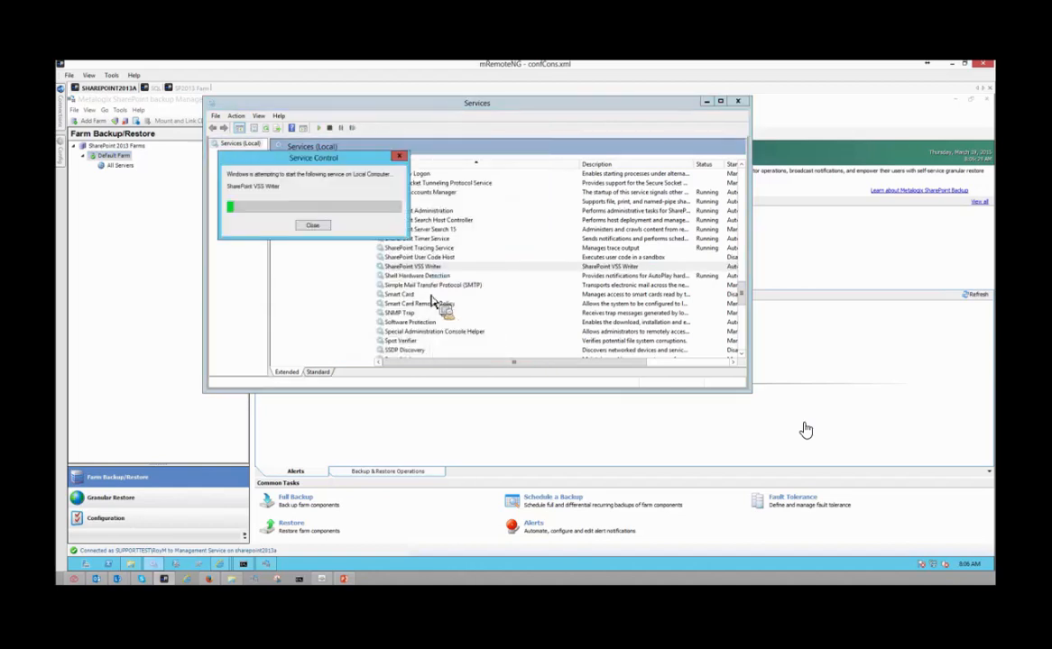
pyautogui.click(171, 240)
pyautogui.click(250, 122)
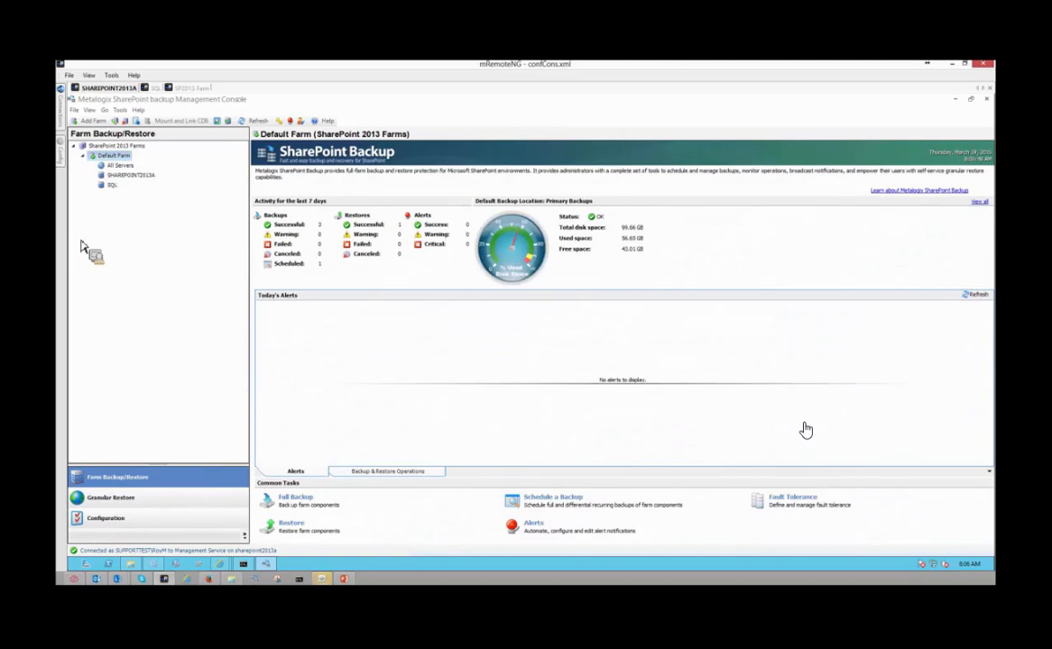
# - Bring up the farm components available for backup on All Servers and examine the Search group under SHAREPOINT2013A
pyautogui.click(120, 165)
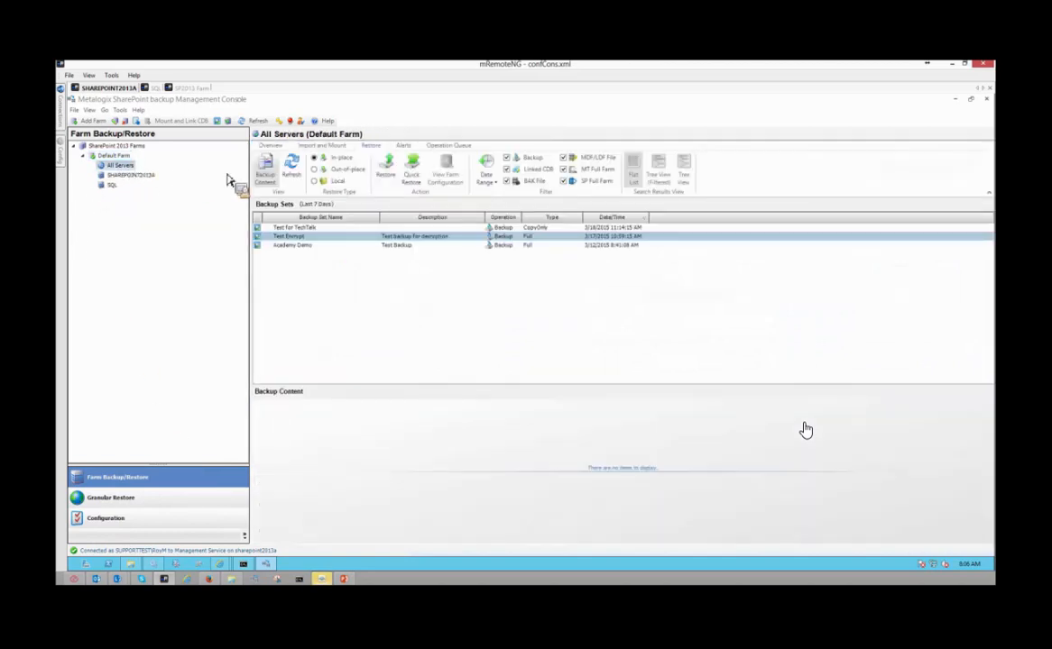
pyautogui.click(303, 147)
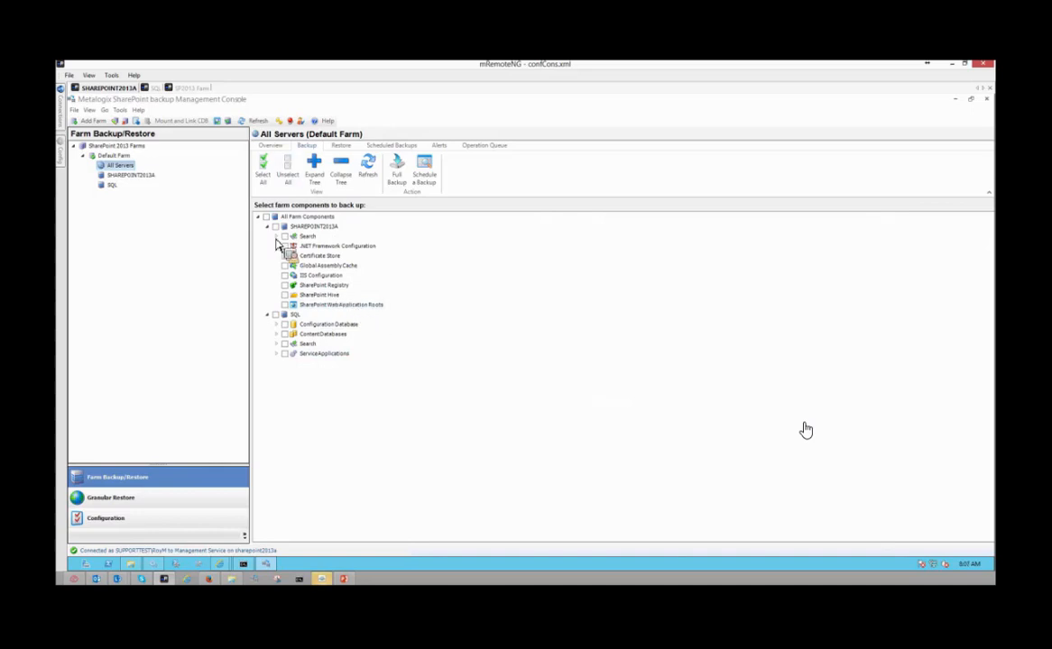
pyautogui.click(276, 236)
pyautogui.click(276, 236)
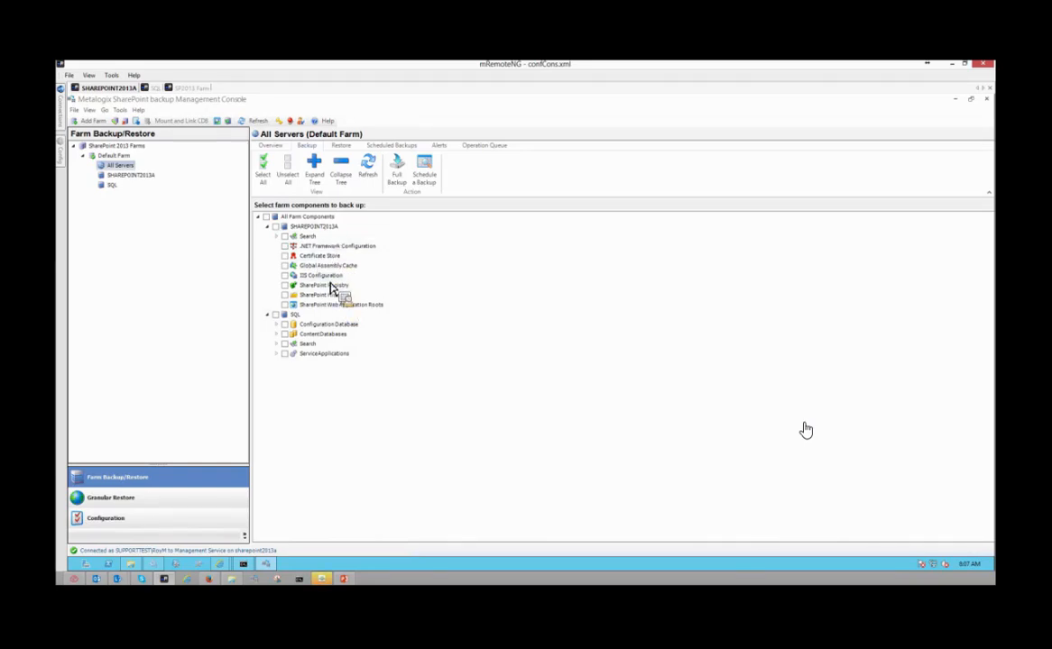
# - Examine the SQL server's Configuration Database, Content Databases, Search and Service Applications groups among the components available for backup
pyautogui.click(277, 325)
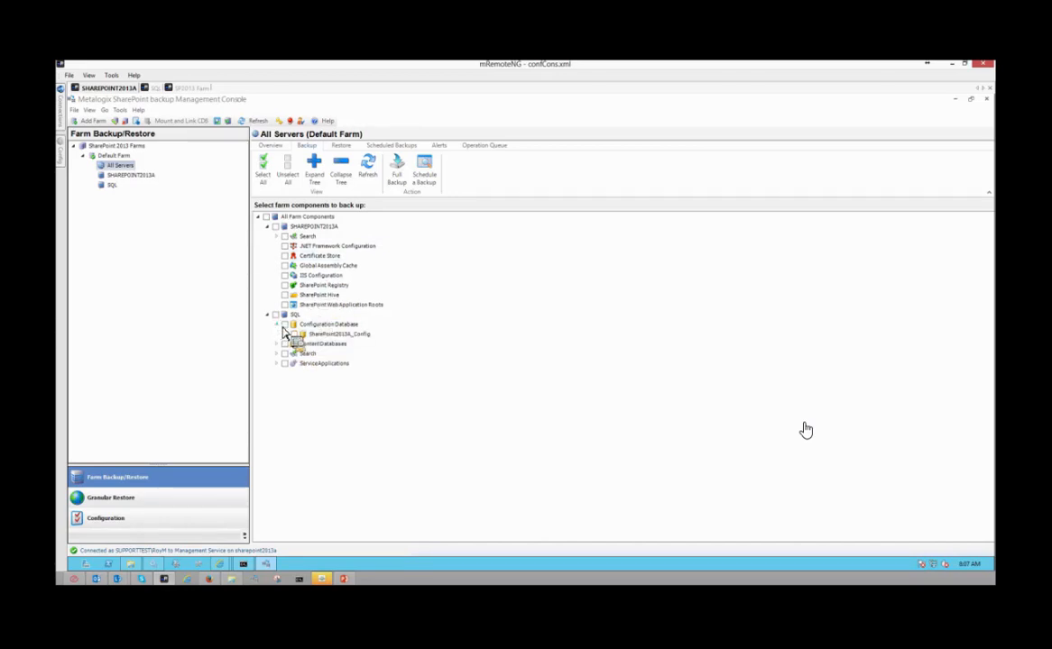
pyautogui.click(278, 324)
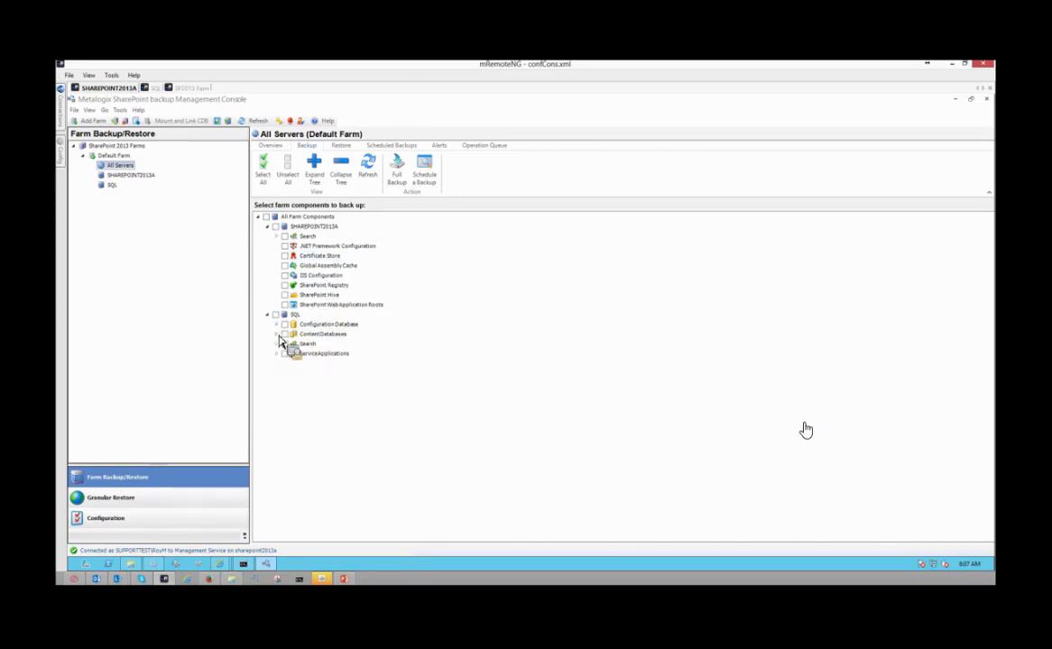
pyautogui.click(277, 334)
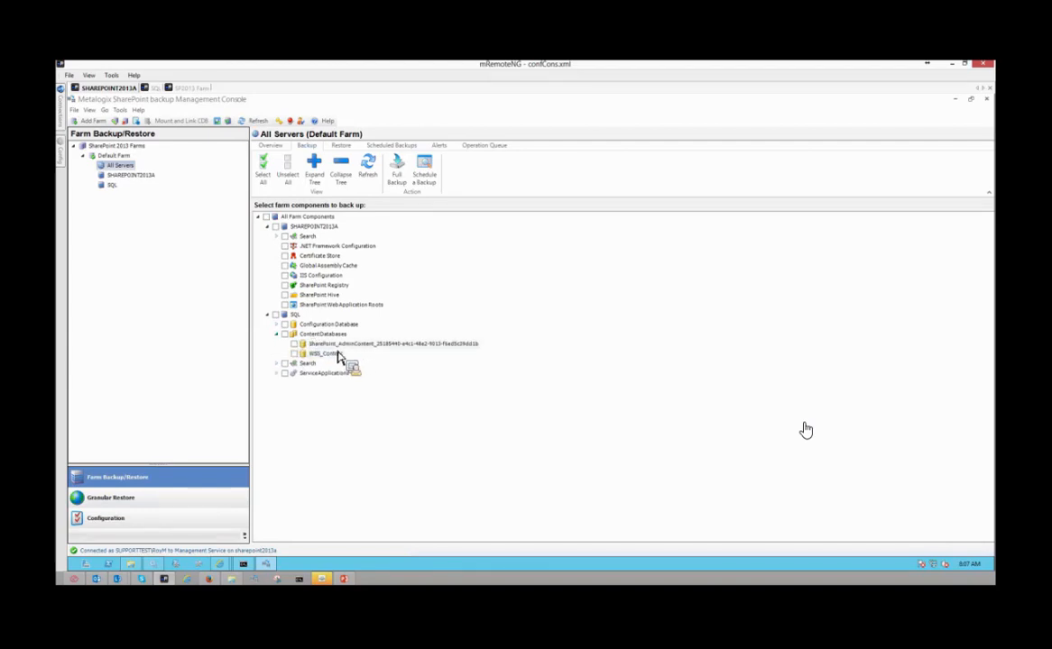
pyautogui.click(278, 335)
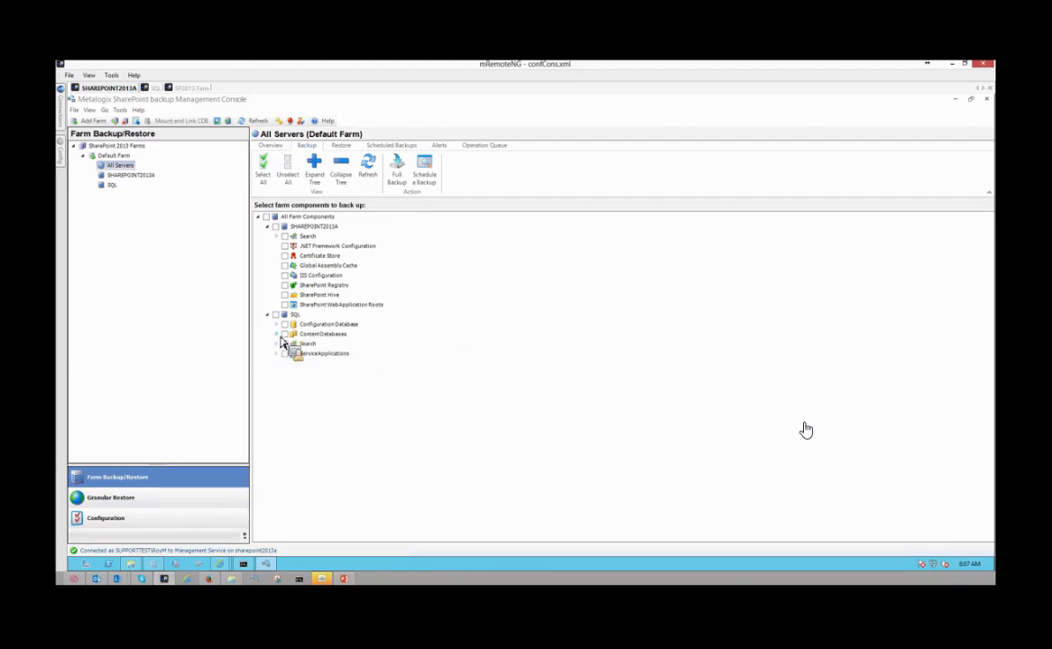
pyautogui.click(278, 344)
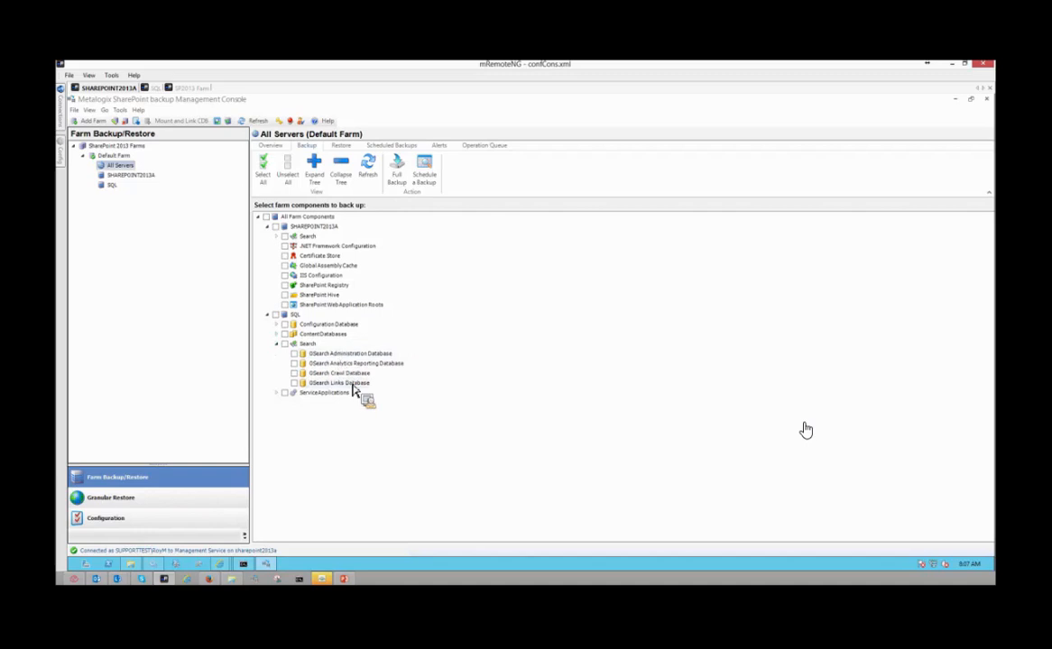
pyautogui.click(276, 344)
pyautogui.click(276, 354)
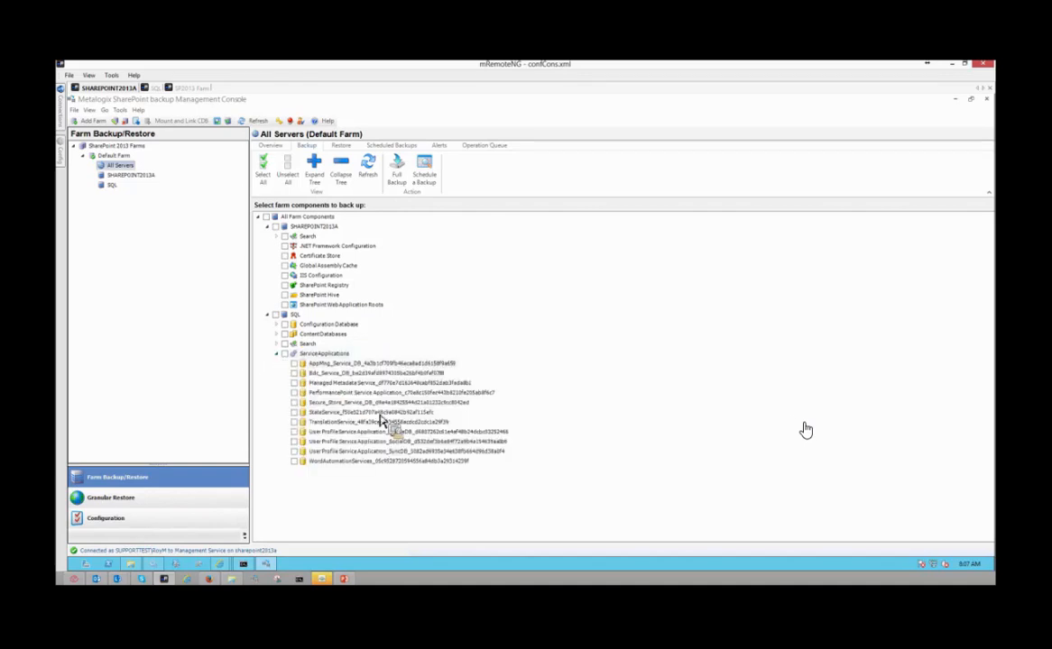
pyautogui.click(277, 354)
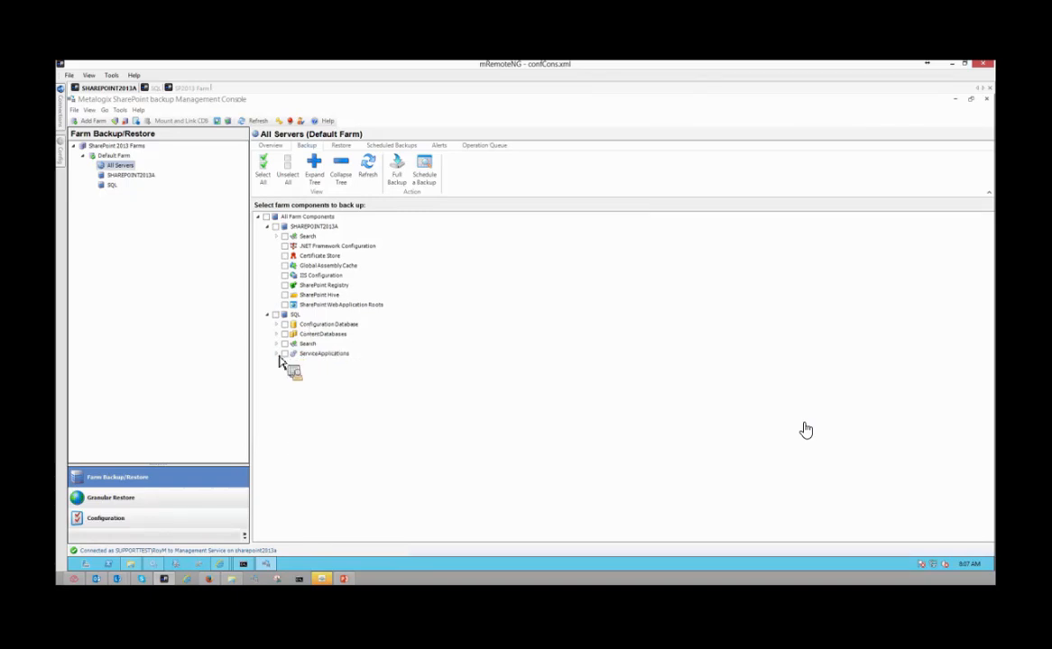
pyautogui.click(277, 355)
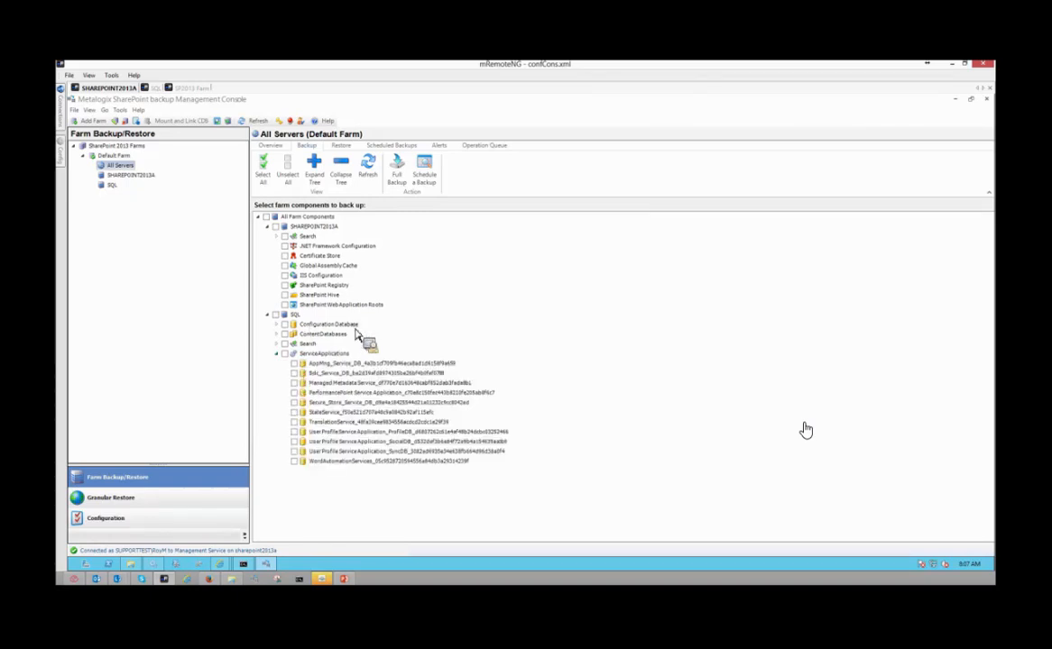
pyautogui.click(279, 357)
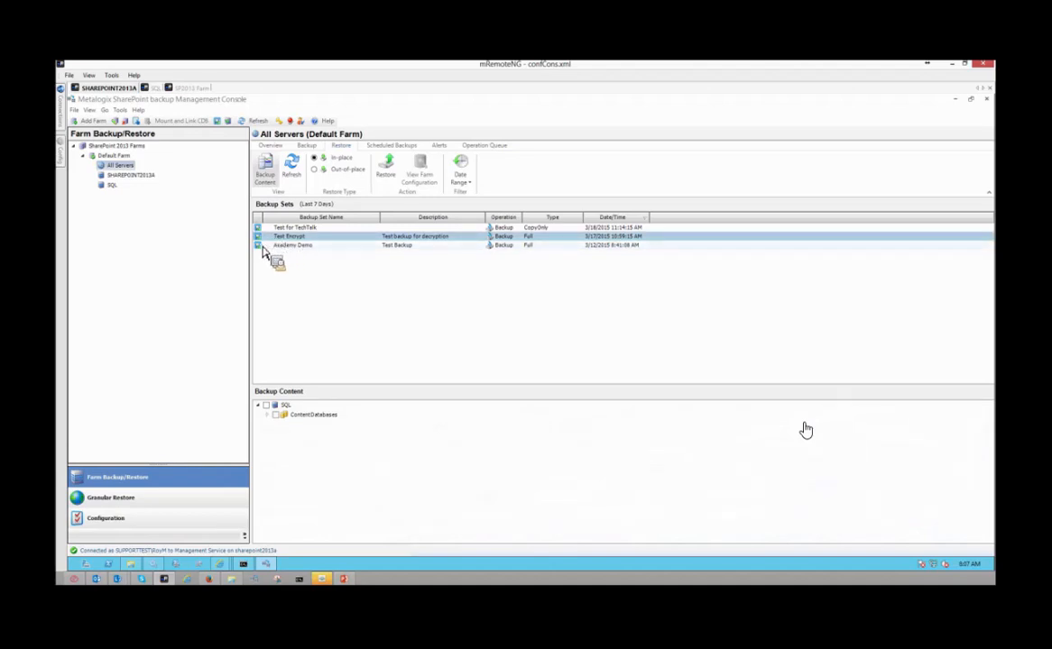
# - Select the Academy Demo backup set and review an in-place restore of WSS_Content up to the wizard's summary, cancelling without restoring
pyautogui.click(265, 246)
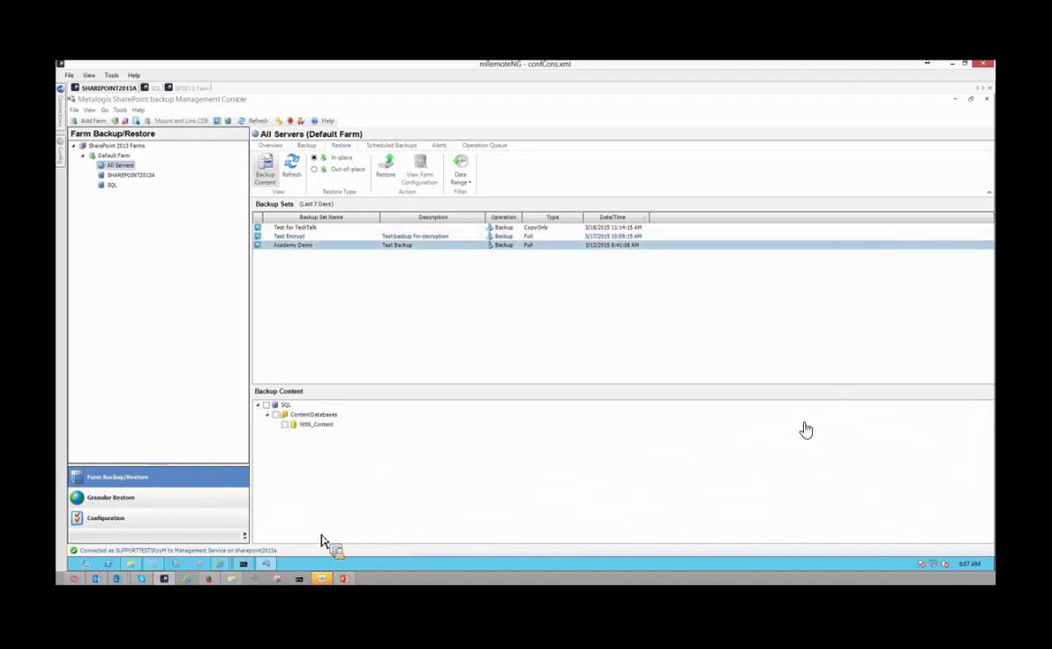
pyautogui.click(285, 424)
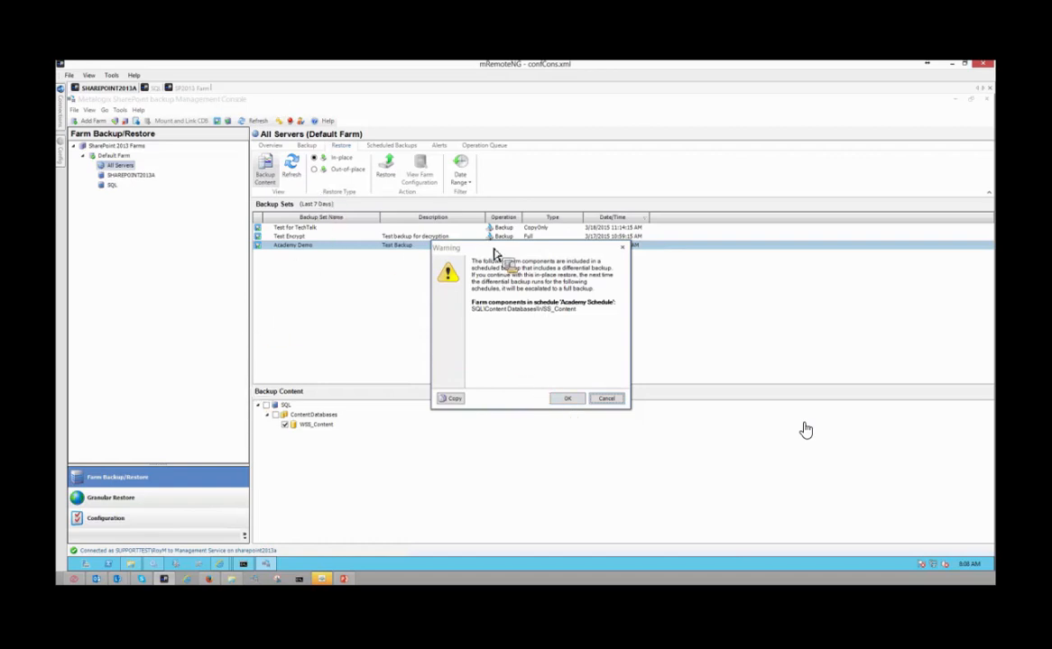
pyautogui.click(567, 398)
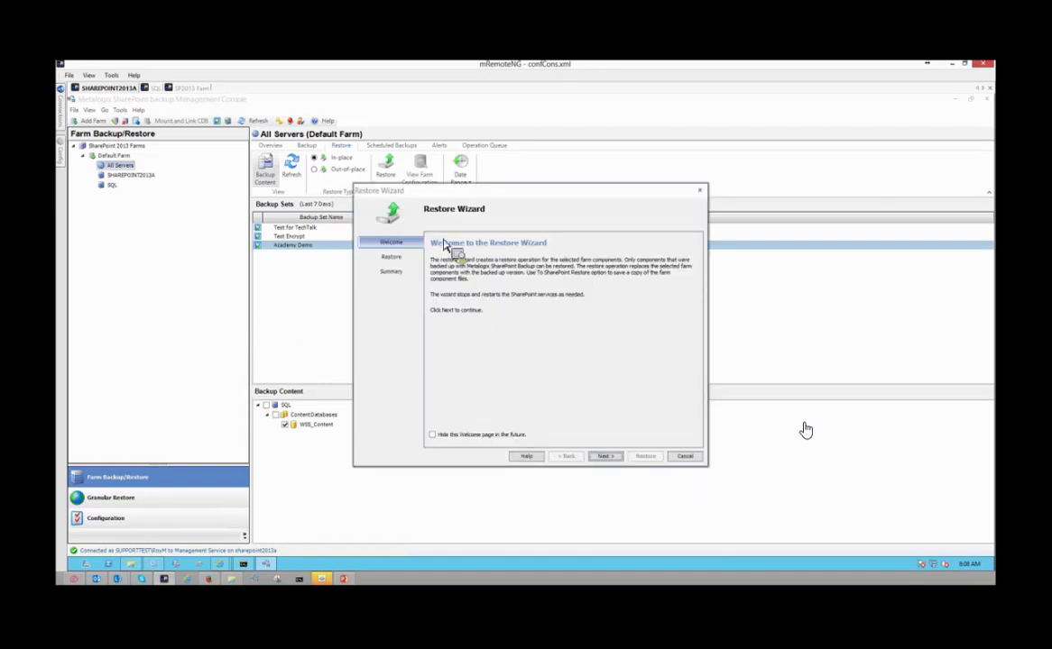
pyautogui.click(605, 457)
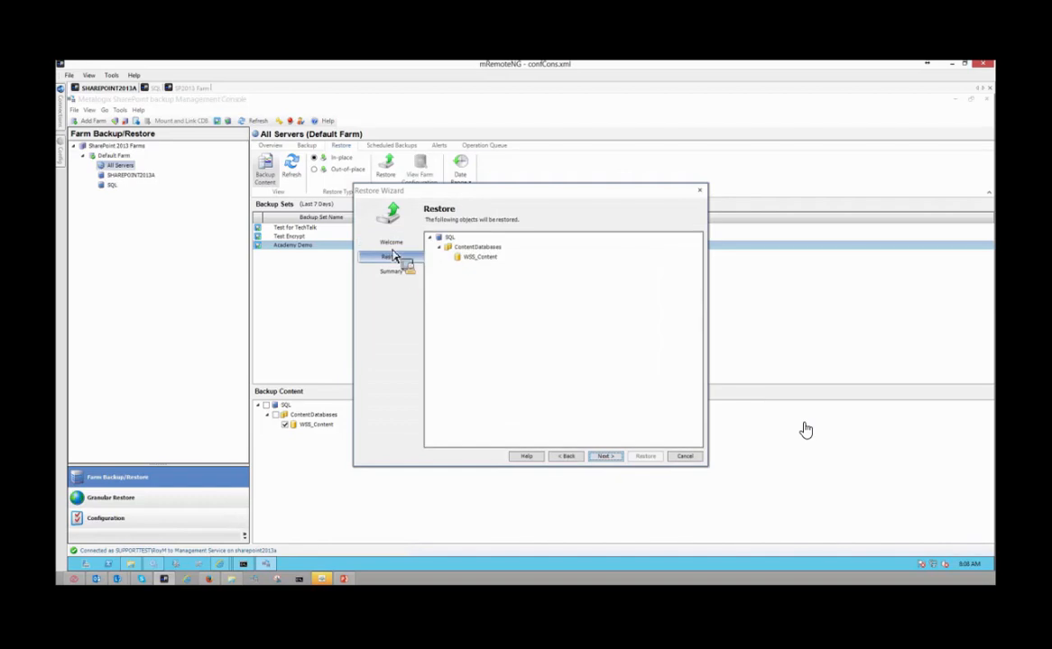
pyautogui.click(601, 458)
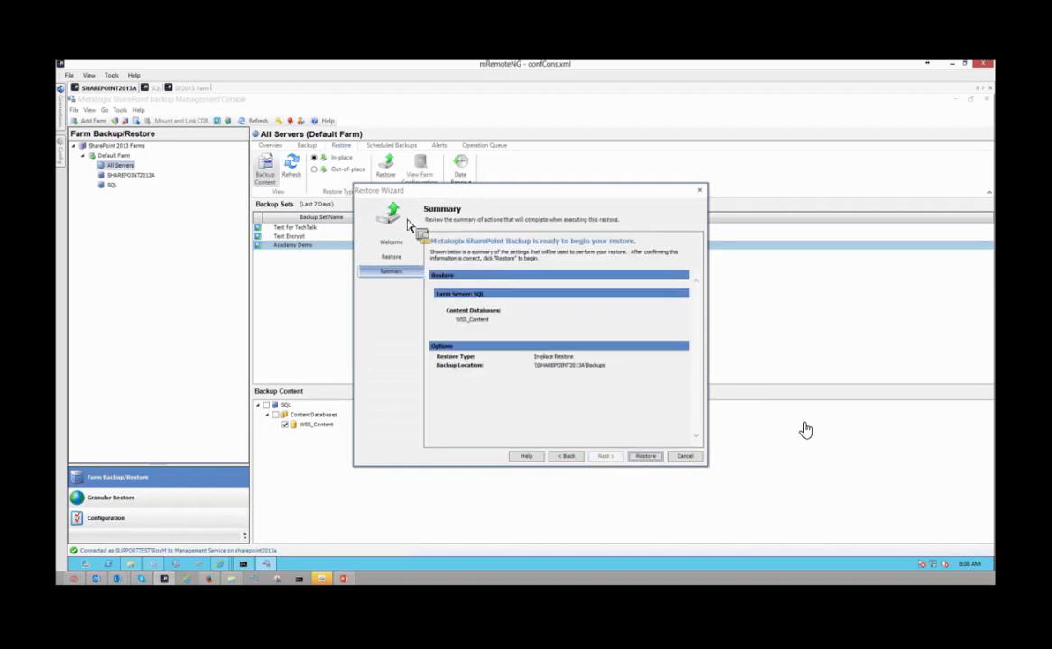
pyautogui.click(683, 458)
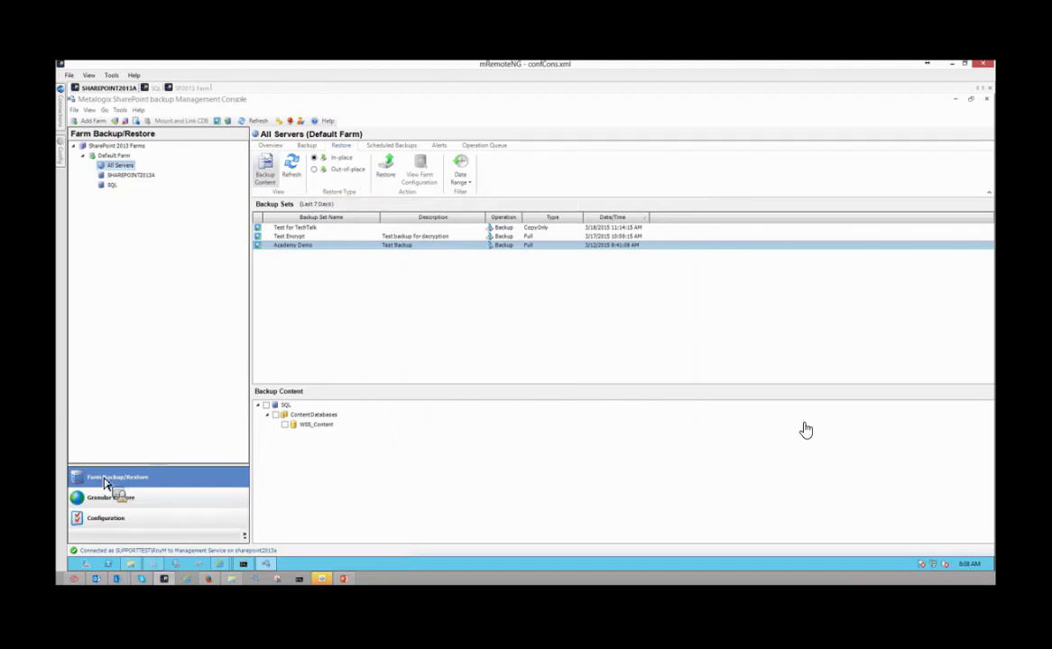
# - Set the restore type to Out-of-place and try to start a restore from the Academy Demo backup set
pyautogui.click(315, 169)
pyautogui.click(315, 159)
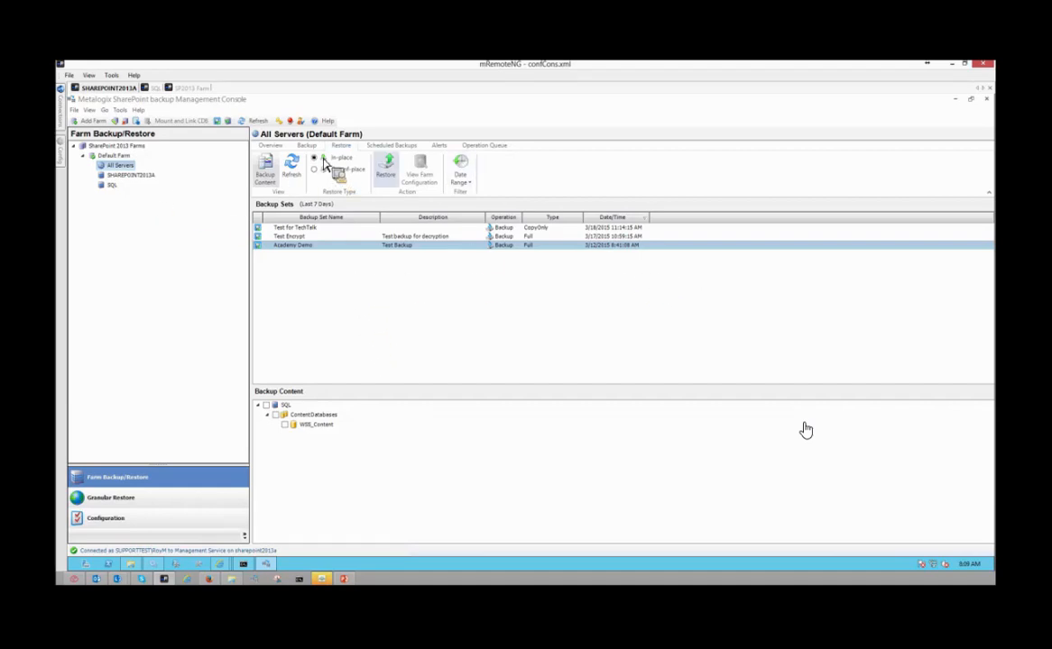
pyautogui.click(317, 170)
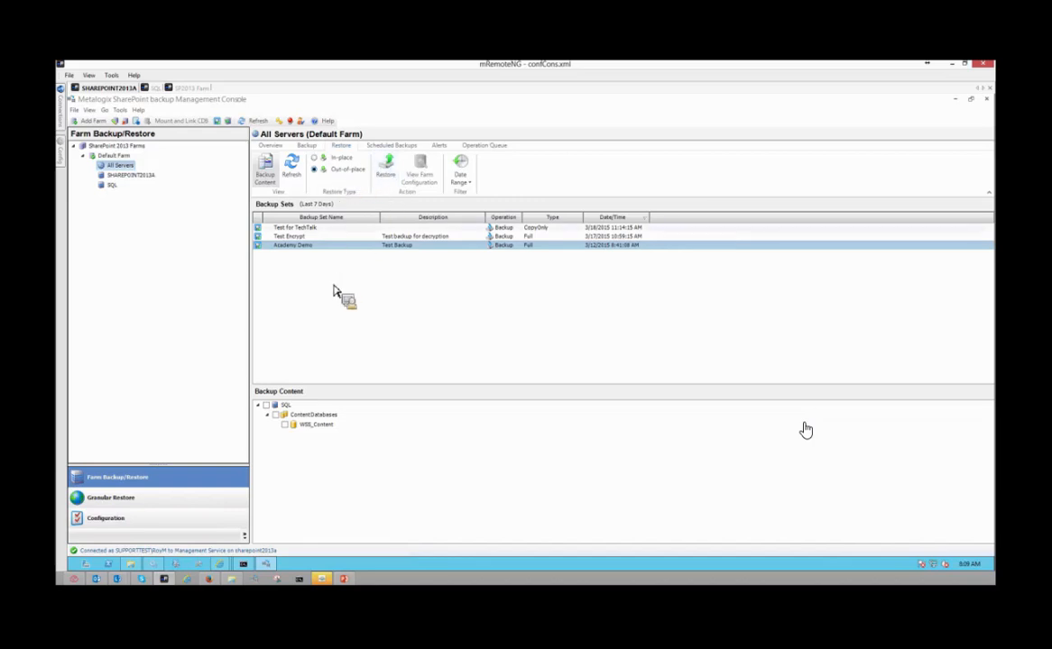
pyautogui.click(386, 168)
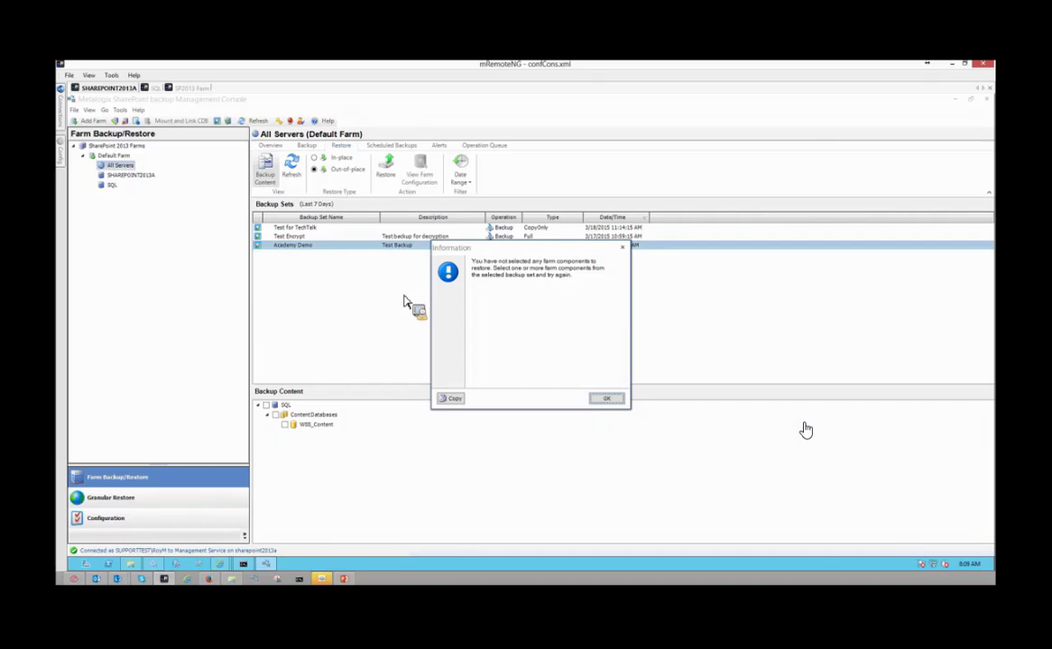
pyautogui.click(606, 398)
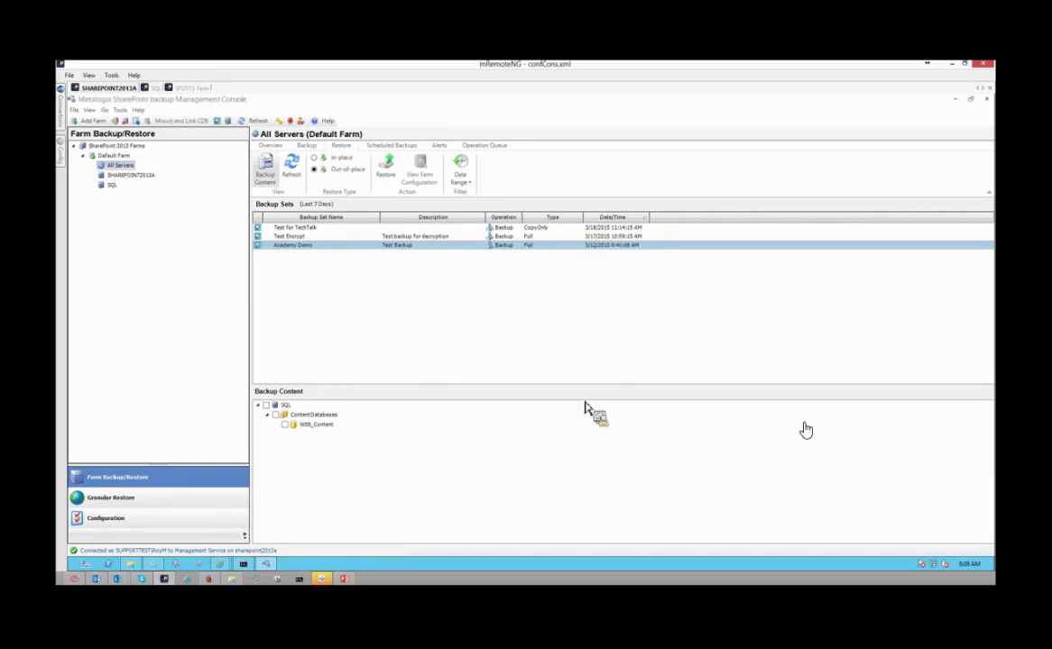
# - Include the WSS_Content database from the Academy Demo backup set and advance its out-of-place restore to the target location
pyautogui.click(282, 424)
pyautogui.click(388, 169)
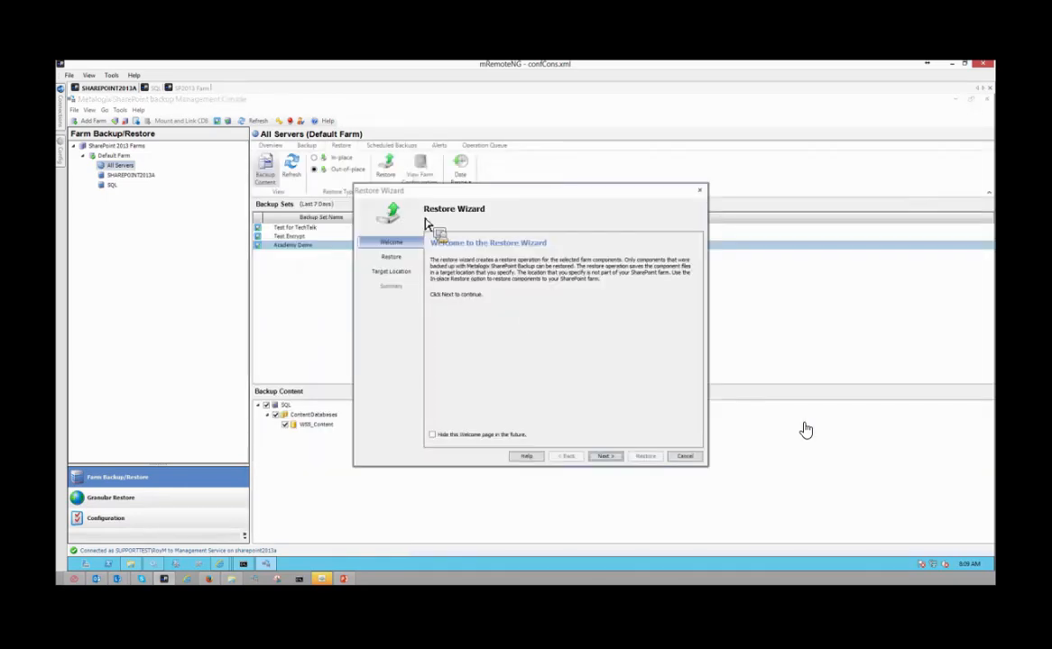
pyautogui.click(603, 456)
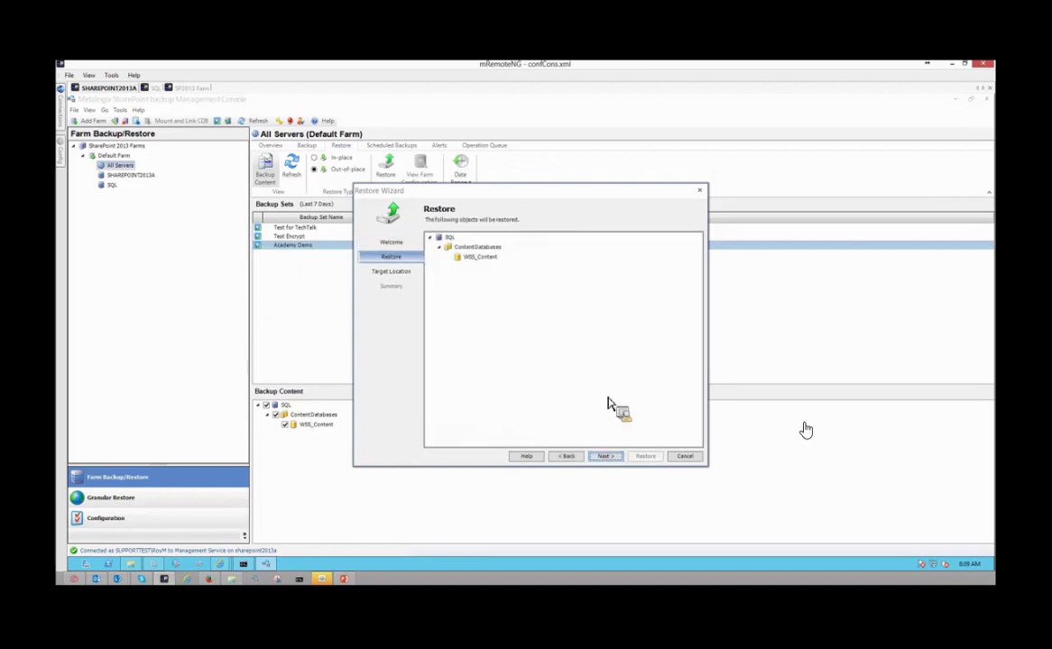
pyautogui.click(603, 456)
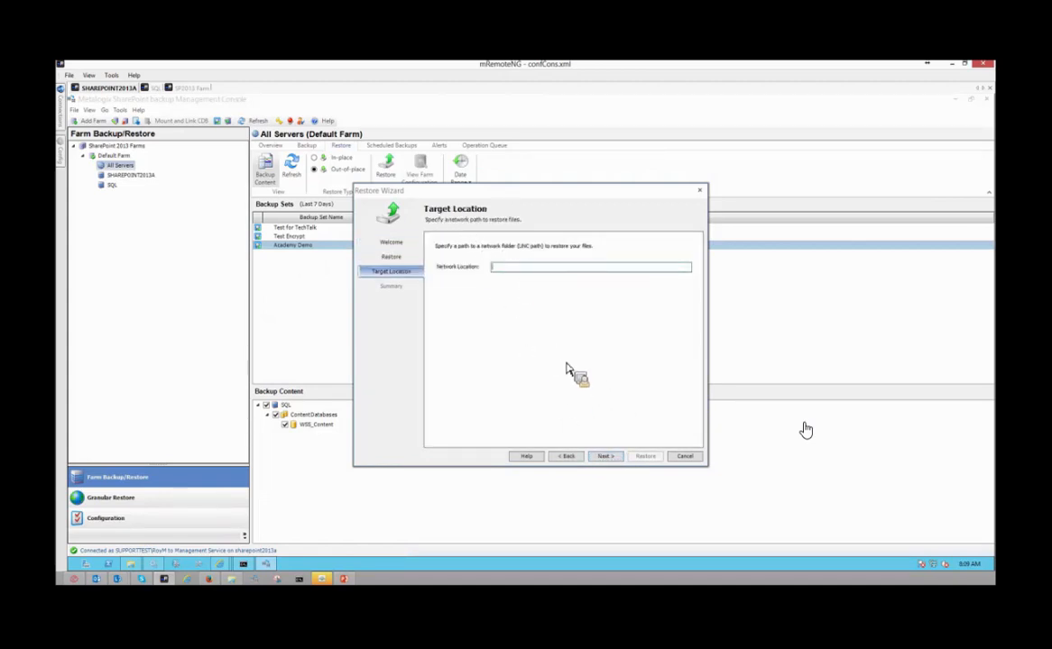
# - Enter \\NetworkLocation\Share as the network location for the restored files and select the whole path
pyautogui.write('\\\\')
pyautogui.write('shar')
pyautogui.write('ver')
pyautogui.write('k')
pyautogui.write('Location')
pyautogui.write('\\')
pyautogui.write('Share')
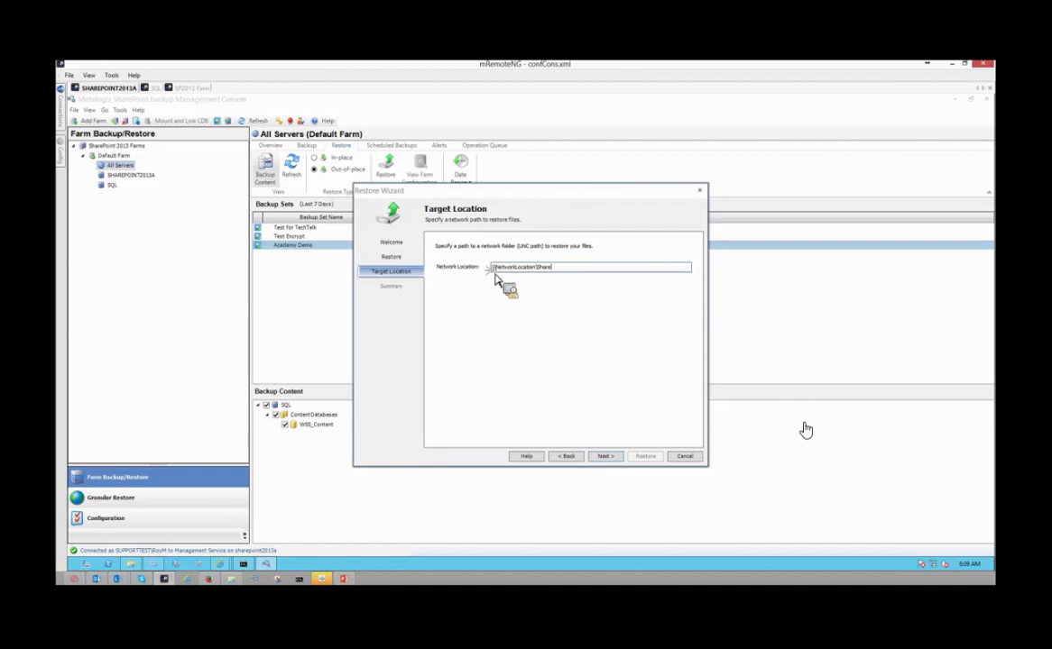
pyautogui.moveTo(574, 271); pyautogui.dragTo(462, 271)
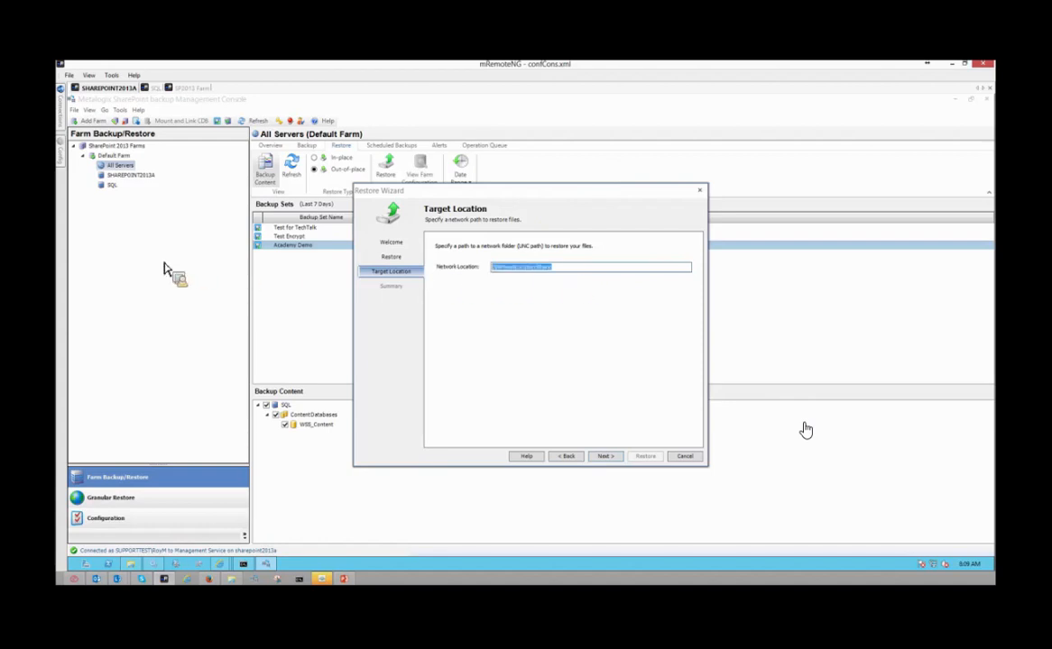
# - Switch to File Explorer and examine the backup set folders in C:\Backups
pyautogui.click(139, 565)
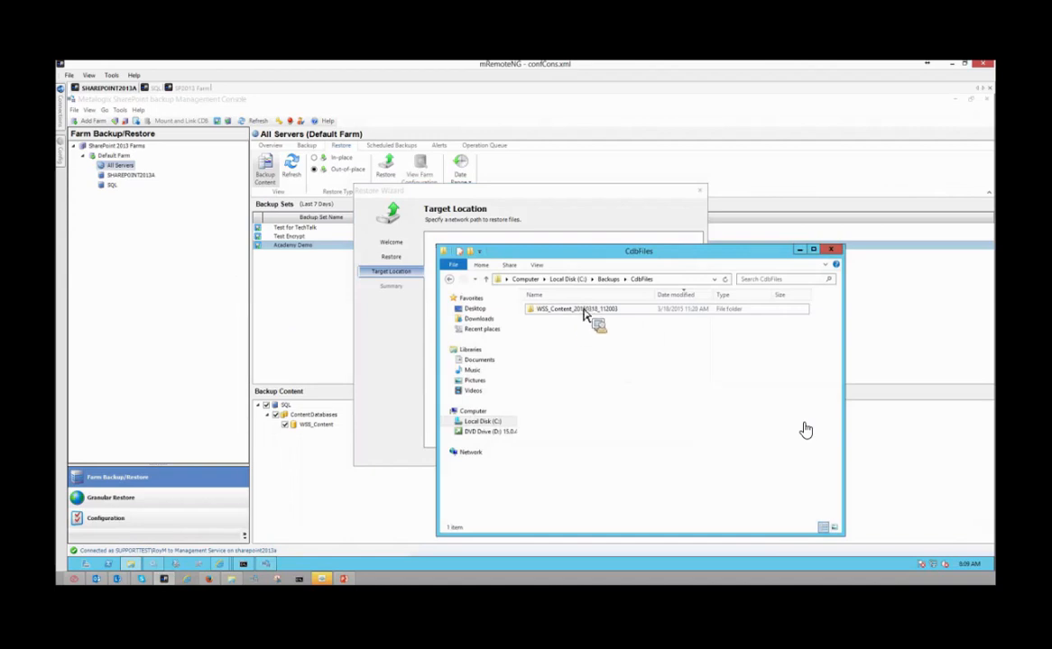
pyautogui.click(607, 280)
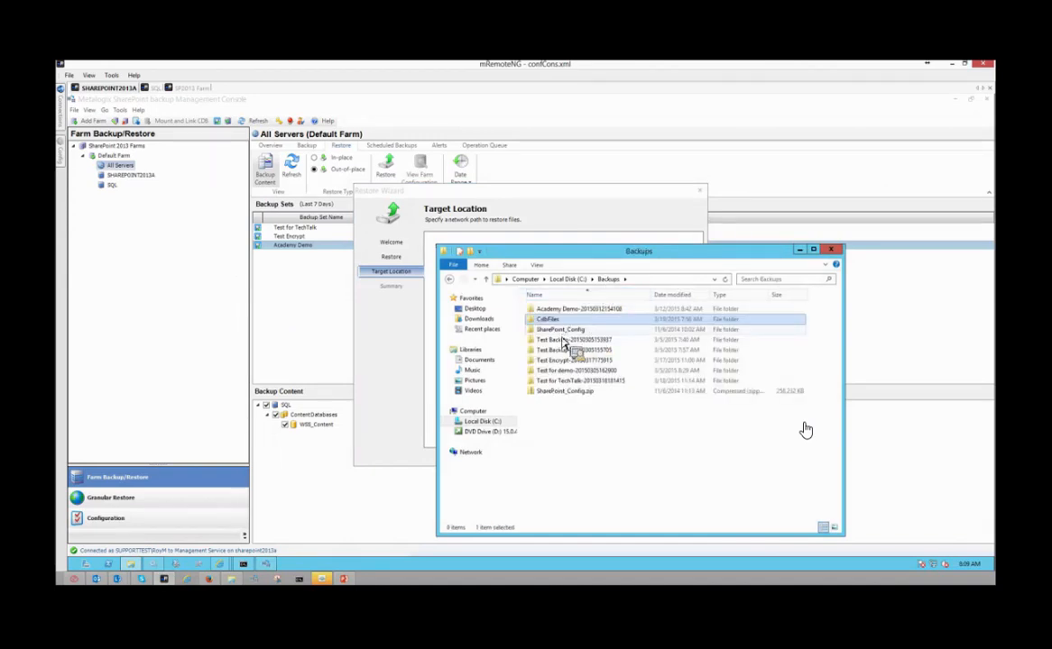
pyautogui.moveTo(563, 343); pyautogui.dragTo(582, 444)
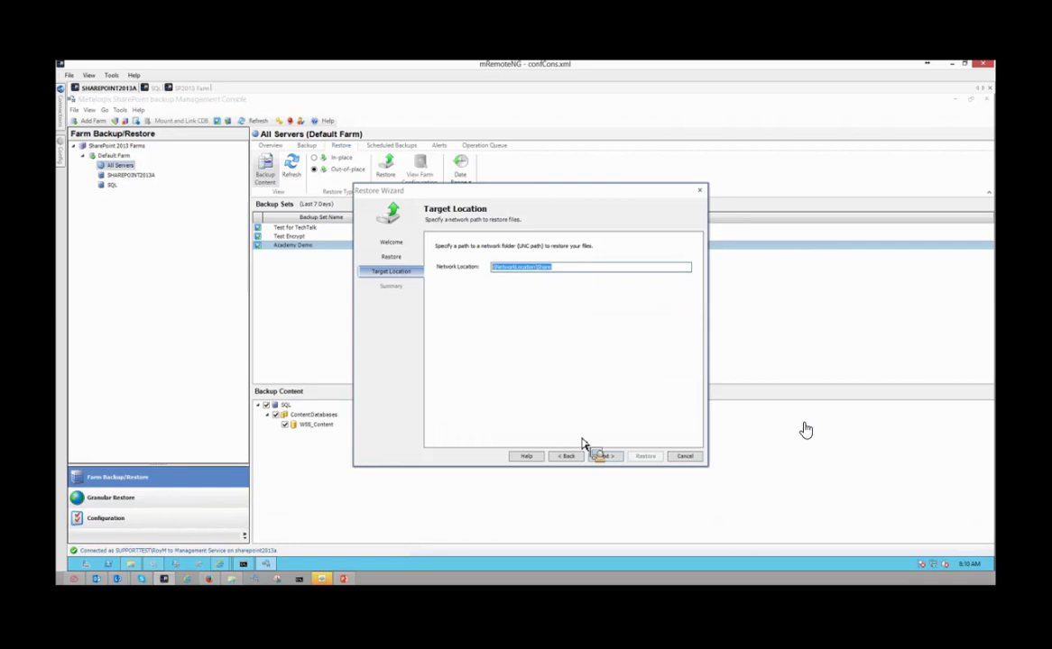
# - Cancel the out-of-place restore and switch the restore type to In-place and back to Out-of-place
pyautogui.click(672, 458)
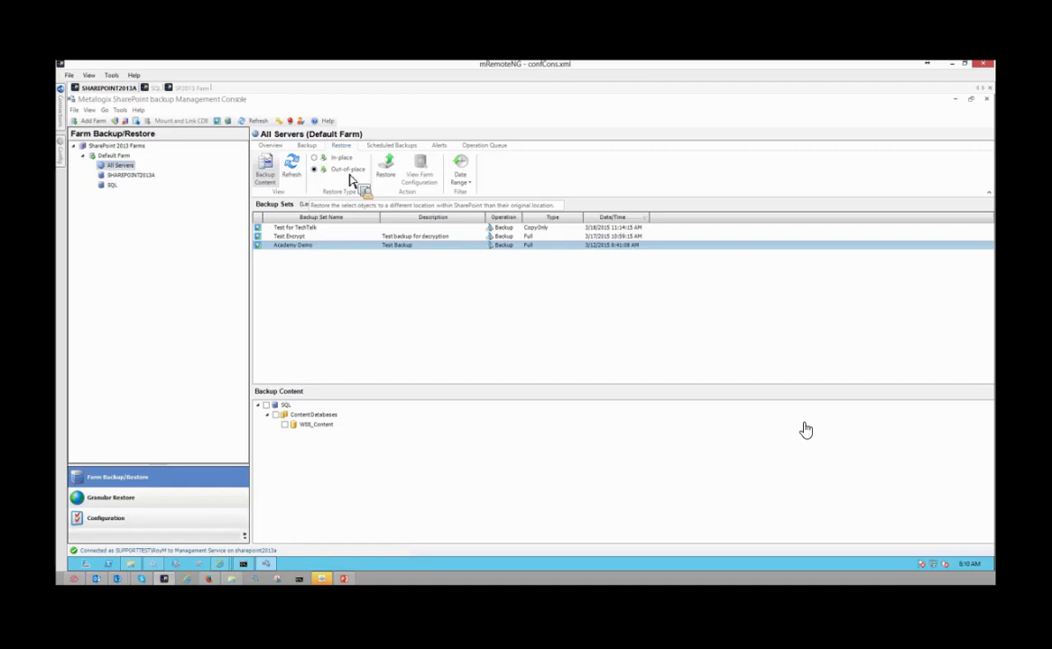
pyautogui.click(314, 157)
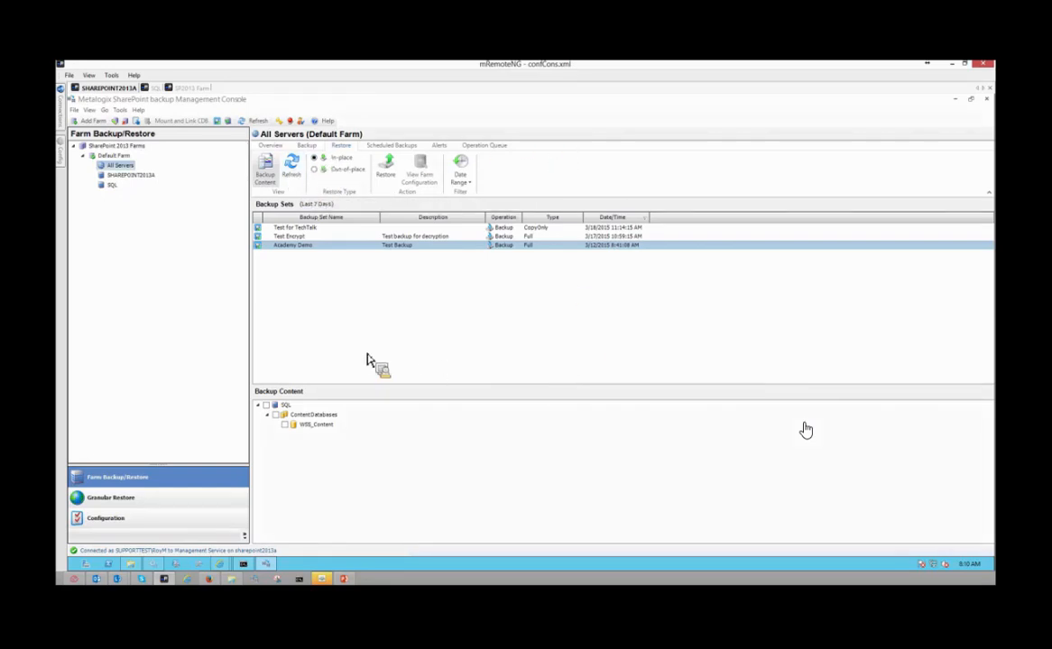
pyautogui.click(341, 170)
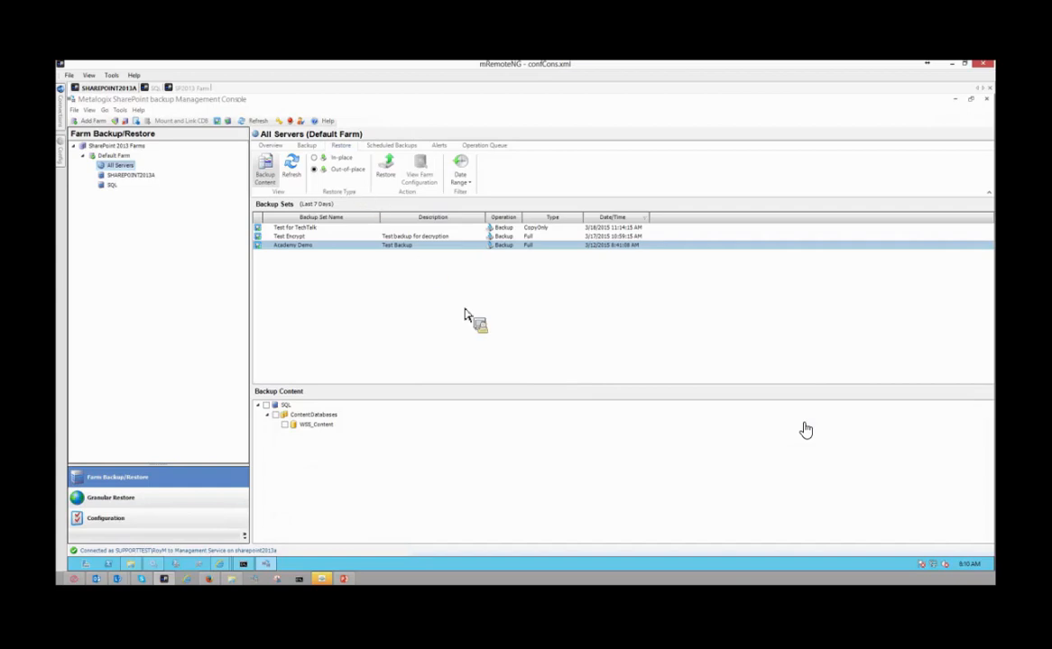